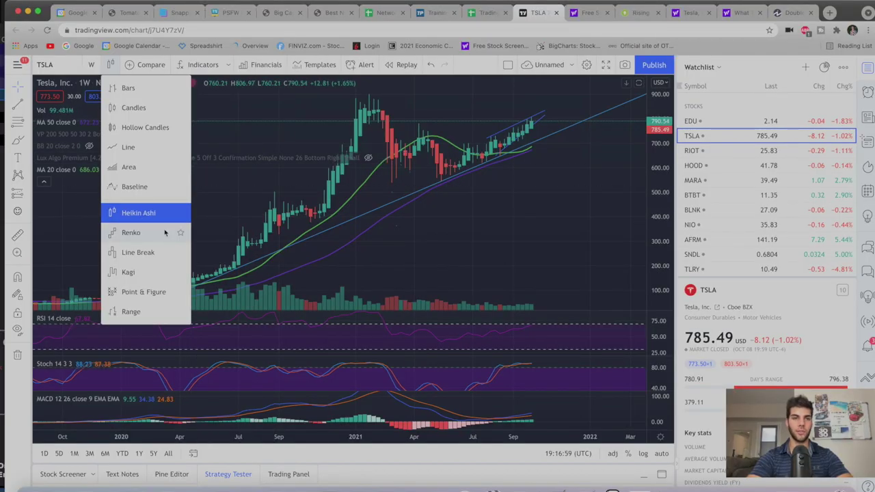
Switch the weekly TSLA chart to Heikin Ashi candles and zoom into the recent rising channel.
{"action": "left_click", "coordinate": [138, 212]}
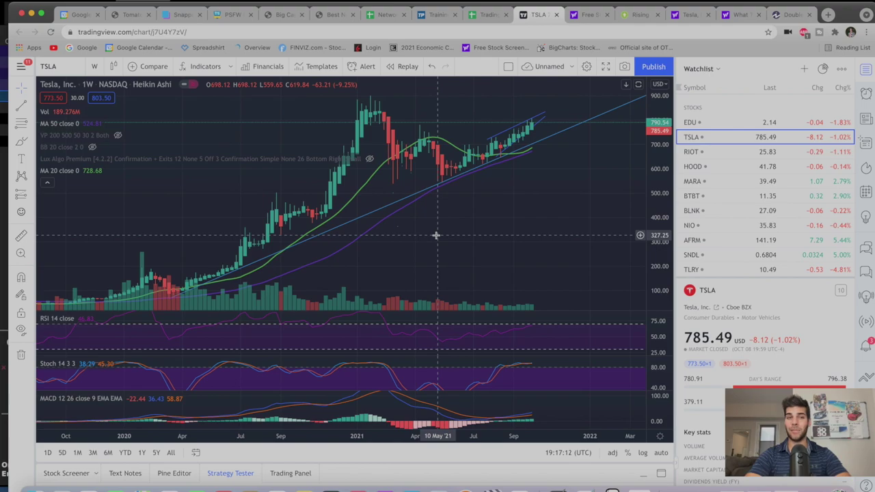
{"action": "scroll", "coordinate": [430, 235], "scroll_direction": "left", "scroll_amount": 3}
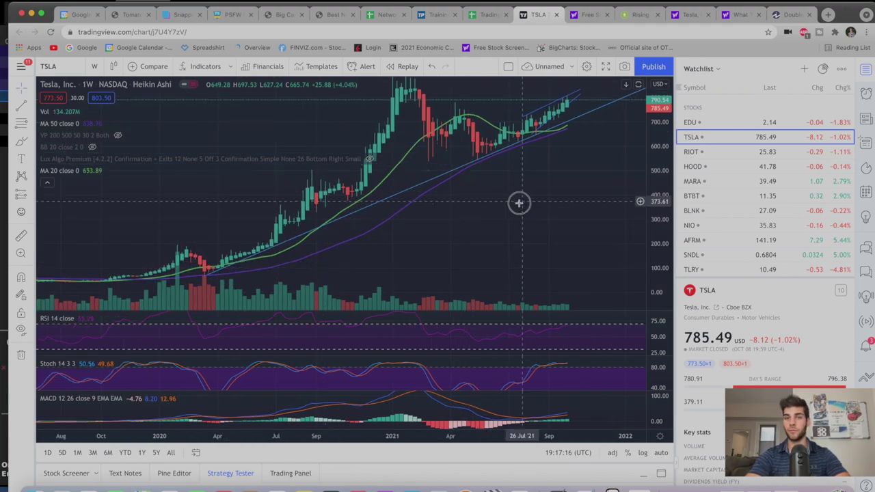
{"action": "left_click_drag", "start_coordinate": [517, 203], "coordinate": [447, 253]}
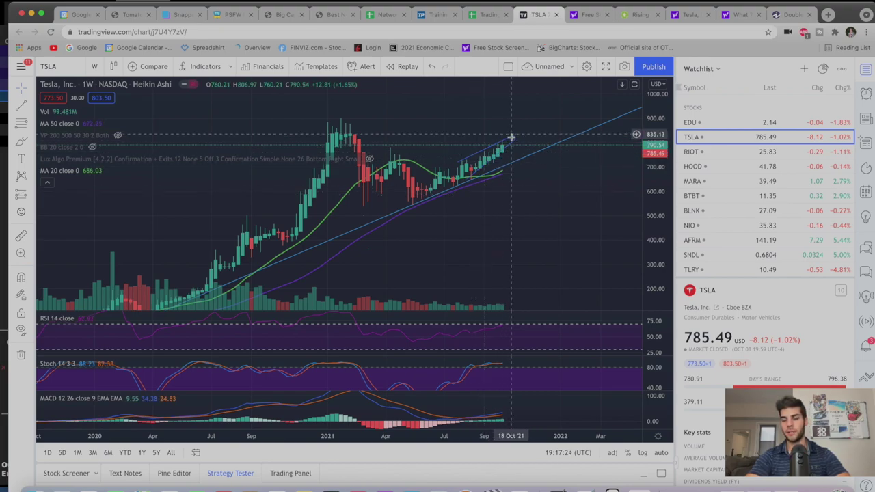
{"action": "scroll", "coordinate": [499, 170], "scroll_direction": "up", "scroll_amount": 2}
{"action": "scroll", "coordinate": [499, 169], "scroll_direction": "up", "scroll_amount": 3}
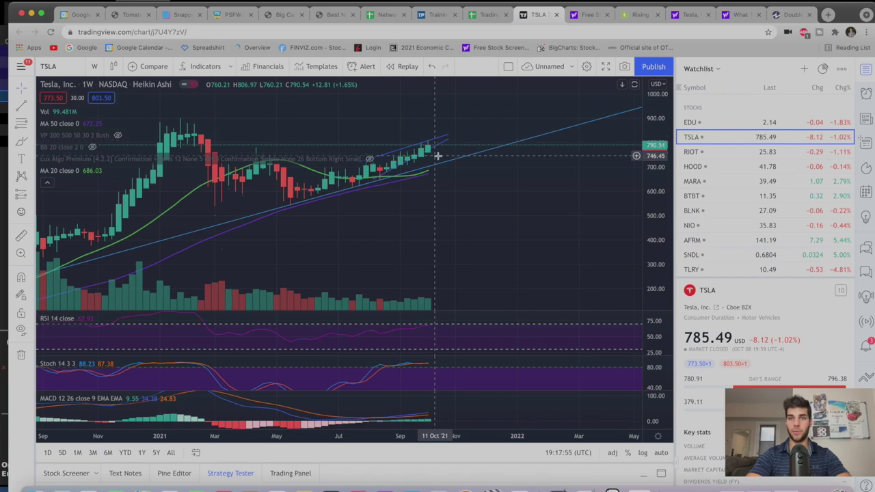
Open the ThinkMarkets rising wedge pattern article.
{"action": "left_click", "coordinate": [639, 15]}
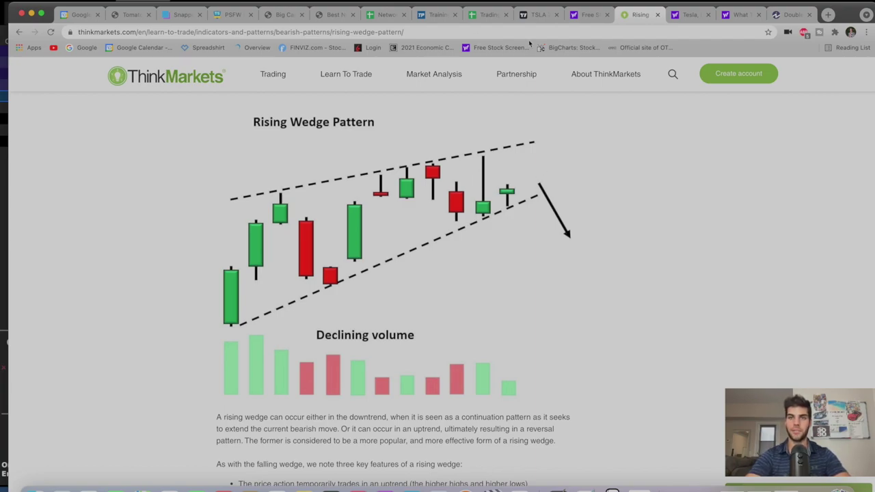
Return to the TSLA Heikin Ashi chart and scroll back toward the early-2021 peak.
{"action": "left_click", "coordinate": [536, 14]}
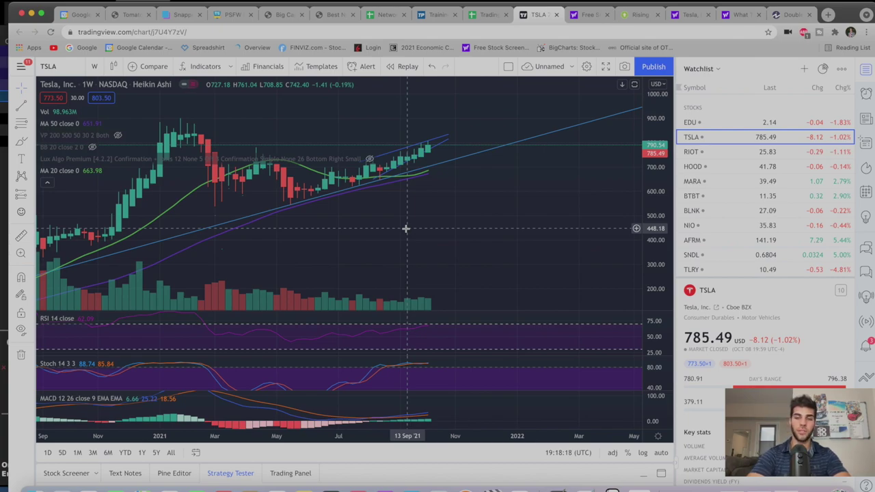
{"action": "scroll", "coordinate": [423, 372], "scroll_direction": "left", "scroll_amount": 3}
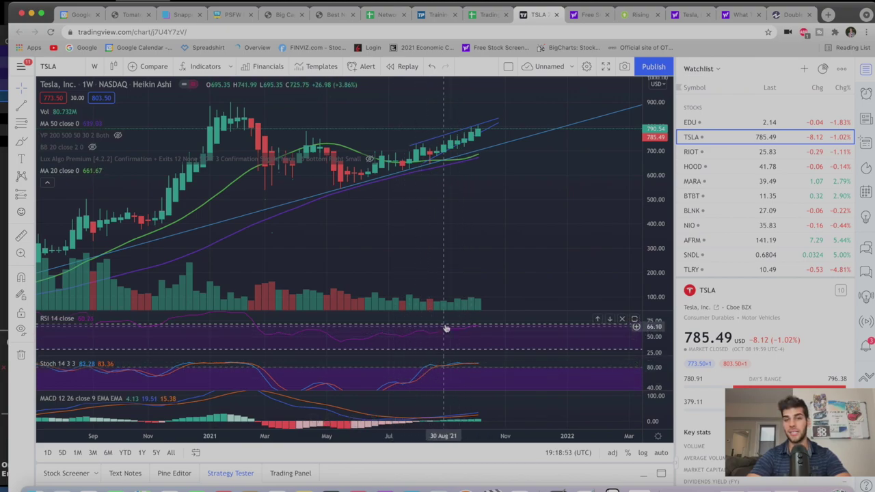
{"action": "scroll", "coordinate": [473, 248], "scroll_direction": "left", "scroll_amount": 5}
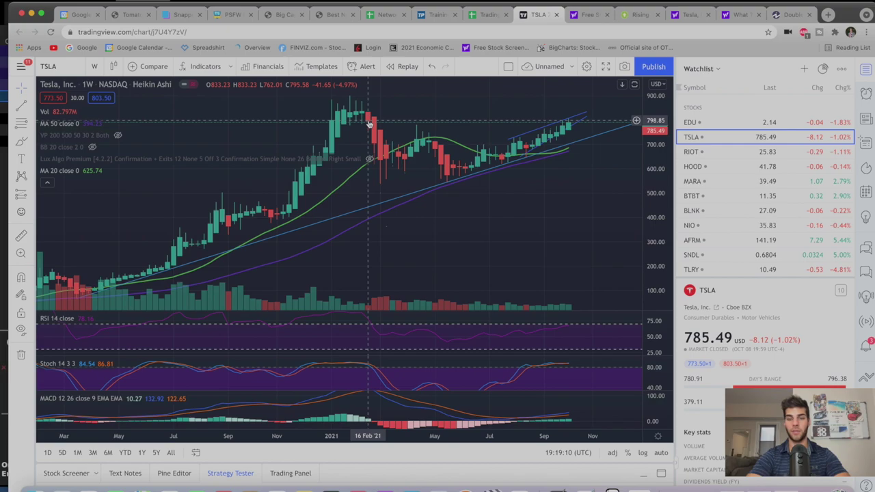
Pan the chart to the 2019–2021 rally, then back to the latest weeks with future space.
{"action": "left_click_drag", "start_coordinate": [133, 214], "coordinate": [260, 158]}
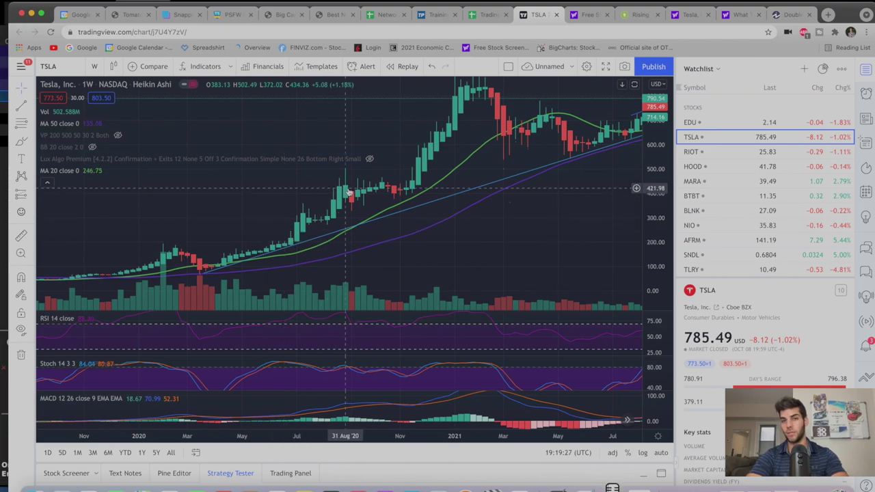
{"action": "left_click_drag", "start_coordinate": [537, 215], "coordinate": [283, 248]}
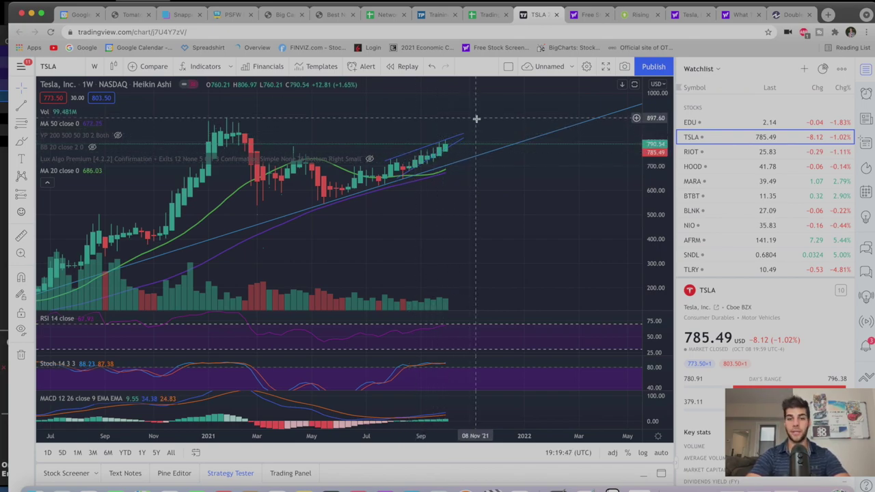
{"action": "scroll", "coordinate": [430, 217], "scroll_direction": "left", "scroll_amount": 3}
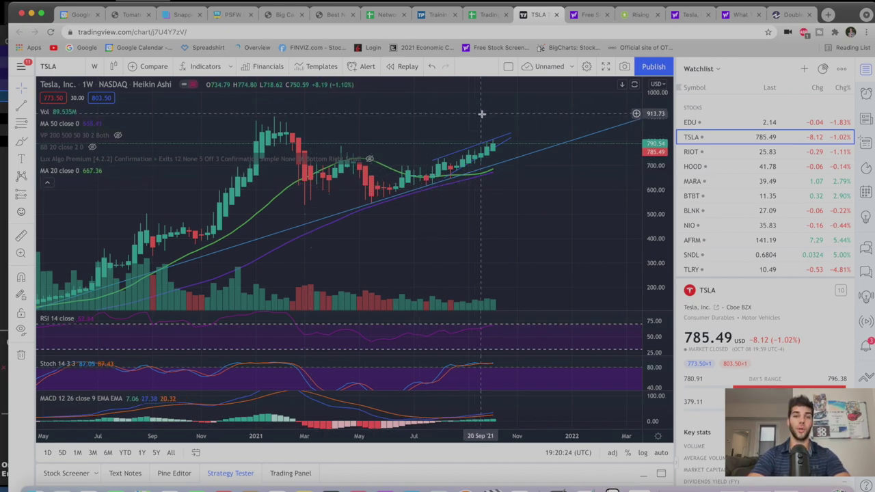
Switch to the Investopedia Double Bottom article and scroll to 'What Does a Double Bottom Tell You?'.
{"action": "key", "text": "super+9"}
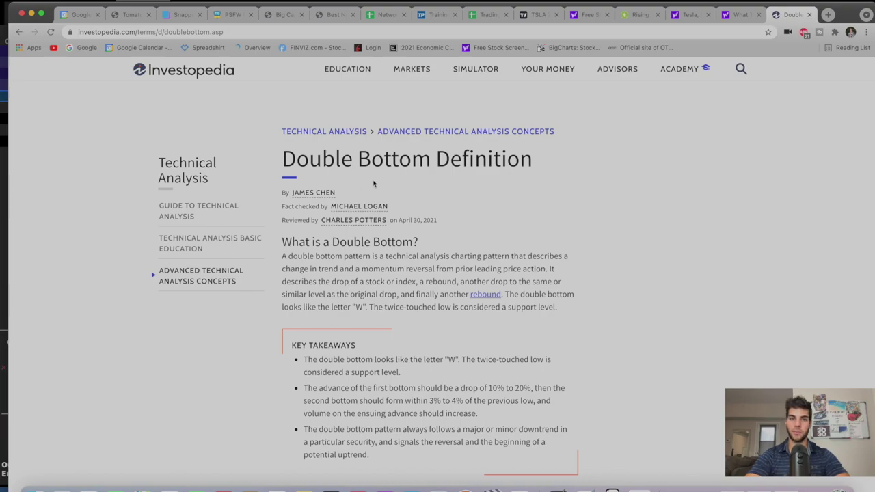
{"action": "scroll", "coordinate": [352, 294], "scroll_direction": "down", "scroll_amount": 2}
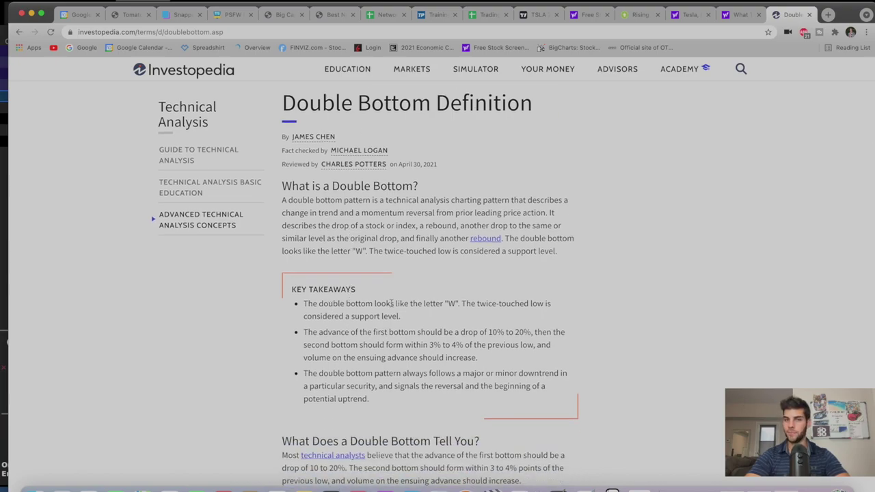
{"action": "scroll", "coordinate": [424, 345], "scroll_direction": "down", "scroll_amount": 8}
Highlight the sentences about time between the two lows and using daily or weekly charts.
{"action": "mouse_move", "coordinate": [392, 269]}
{"action": "left_mouse_down"}
{"action": "mouse_move", "coordinate": [476, 270]}
{"action": "mouse_move", "coordinate": [362, 270]}
{"action": "mouse_move", "coordinate": [360, 294]}
{"action": "mouse_move", "coordinate": [386, 282]}
{"action": "left_mouse_up"}
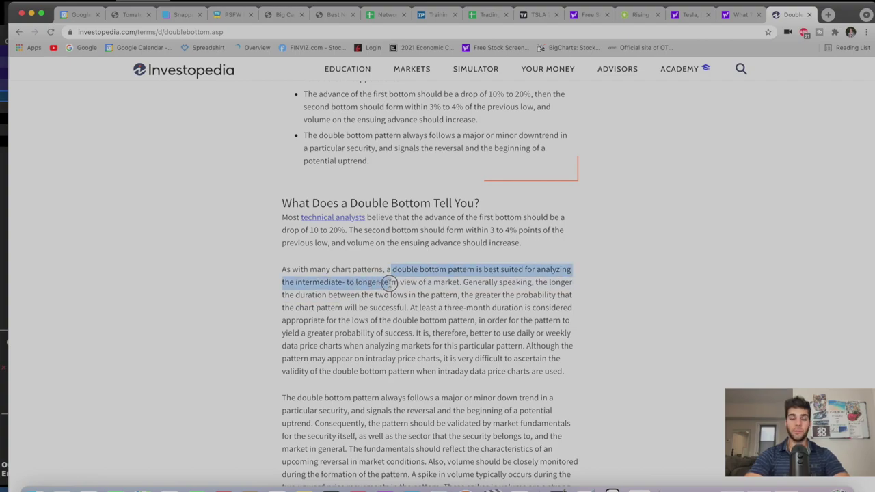
{"action": "left_click", "coordinate": [503, 289]}
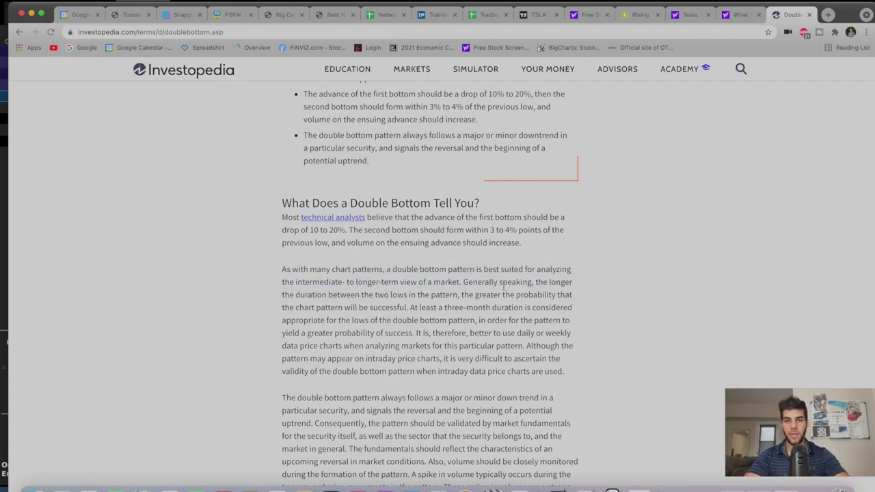
{"action": "left_click_drag", "start_coordinate": [477, 281], "coordinate": [433, 297]}
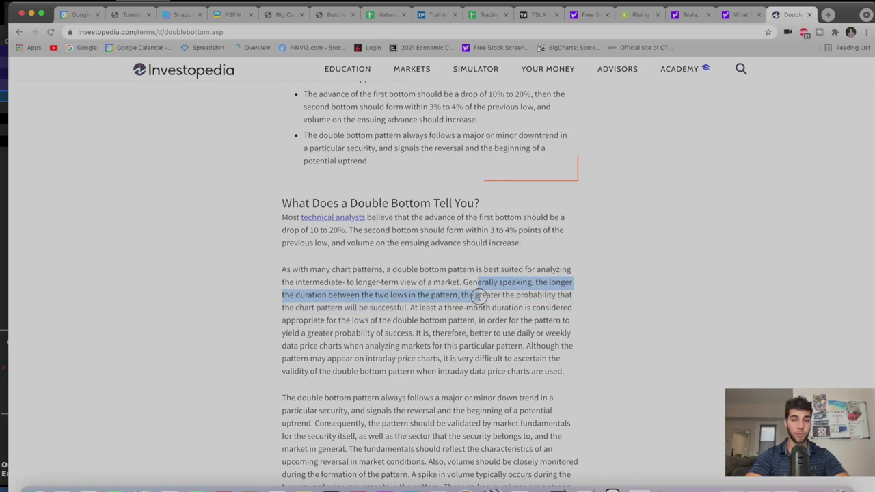
{"action": "left_click_drag", "start_coordinate": [478, 296], "coordinate": [422, 332]}
{"action": "left_click_drag", "start_coordinate": [517, 333], "coordinate": [552, 335]}
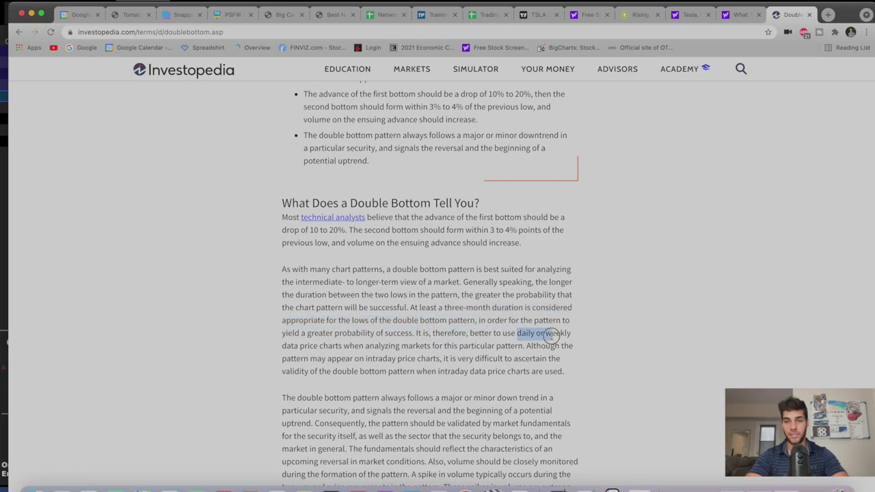
Go back to the TSLA TradingView tab.
{"action": "left_click", "coordinate": [545, 15]}
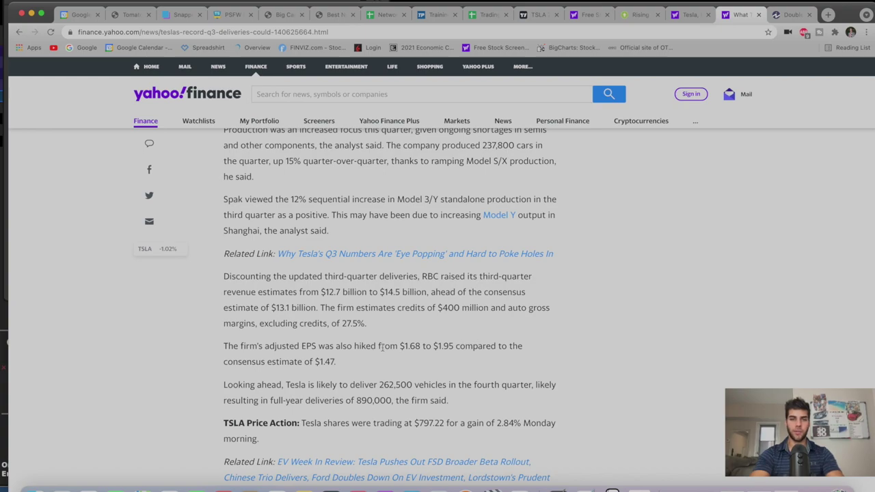
Highlight the $1.95 EPS raise, $1.47 consensus and 262,500 Q4 deliveries, then switch to TSLA Analysis.
{"action": "left_click_drag", "start_coordinate": [380, 346], "coordinate": [452, 346]}
{"action": "left_click", "coordinate": [343, 369]}
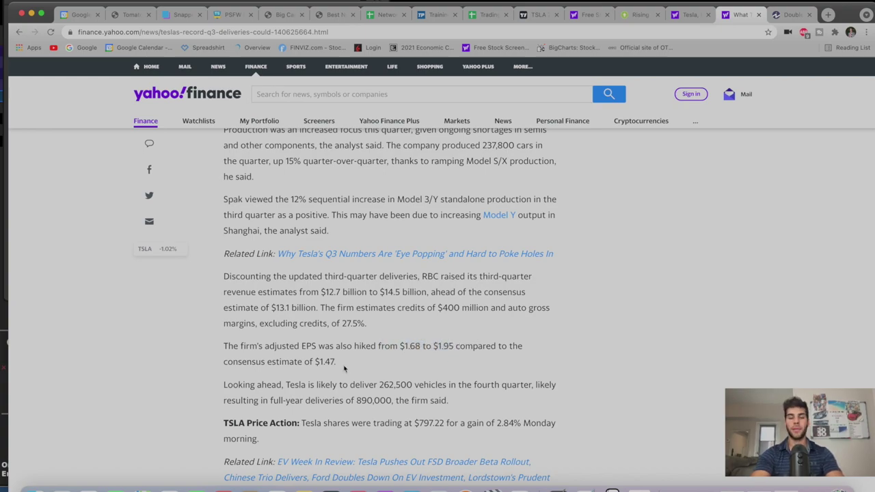
{"action": "left_click_drag", "start_coordinate": [344, 369], "coordinate": [300, 367]}
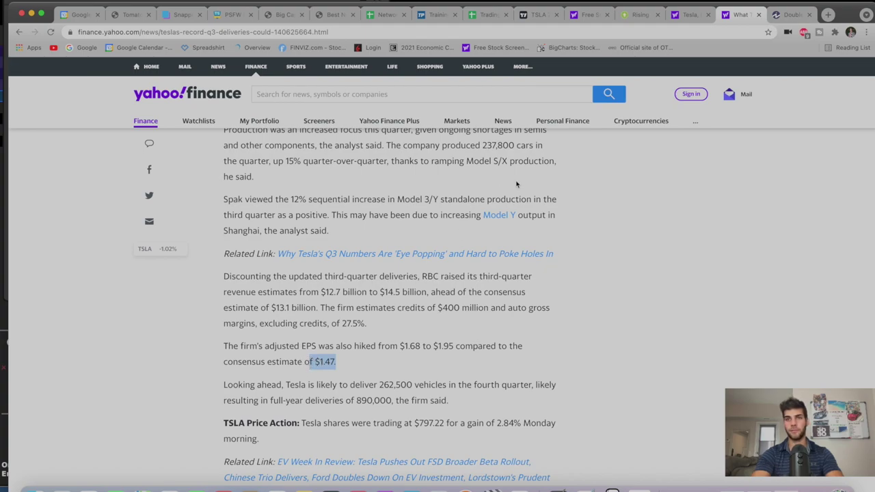
{"action": "left_click_drag", "start_coordinate": [376, 385], "coordinate": [439, 379]}
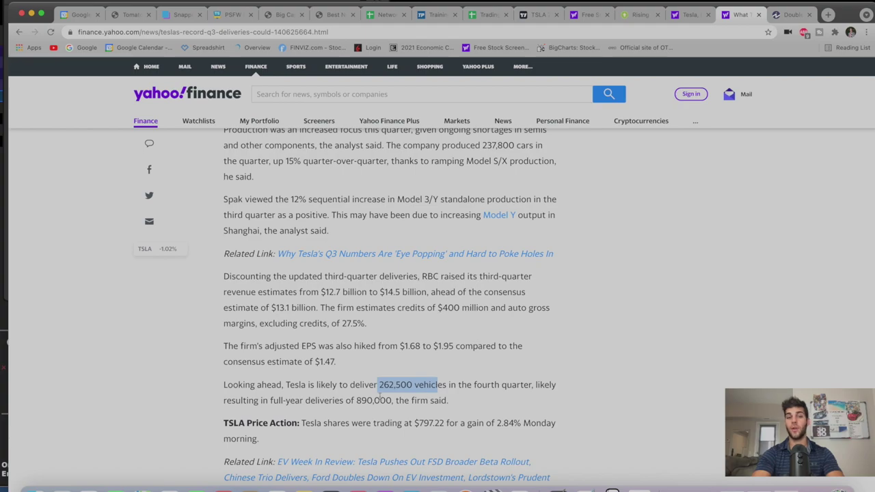
{"action": "left_click", "coordinate": [357, 404]}
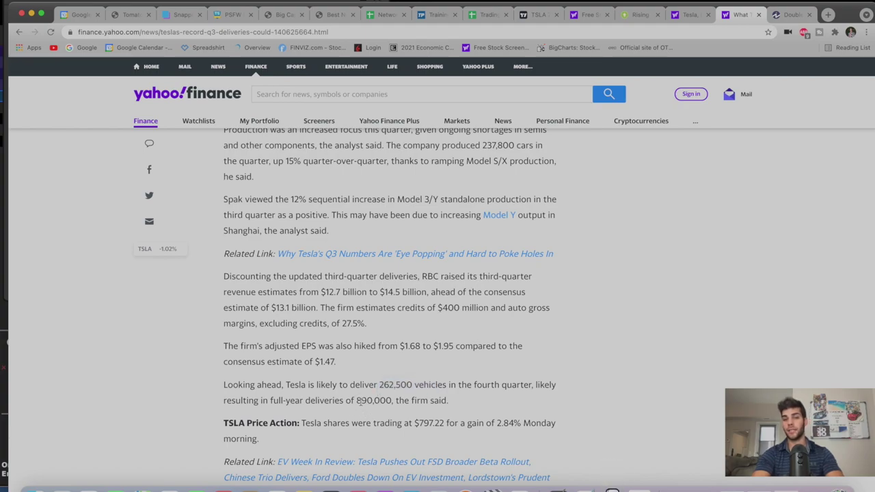
{"action": "key", "text": "ctrl+shift+Tab"}
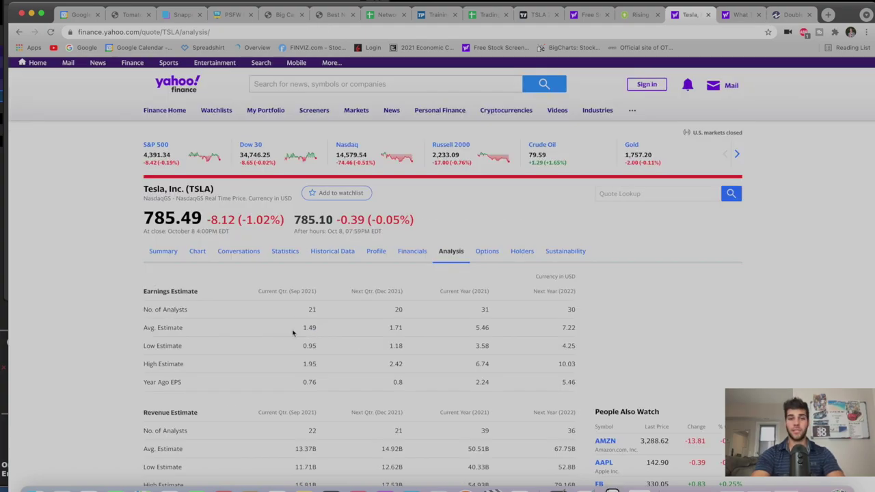
Select the current-quarter 1.49 and next-quarter 1.71 values in the Avg. Estimate row.
{"action": "left_click_drag", "start_coordinate": [293, 333], "coordinate": [326, 330]}
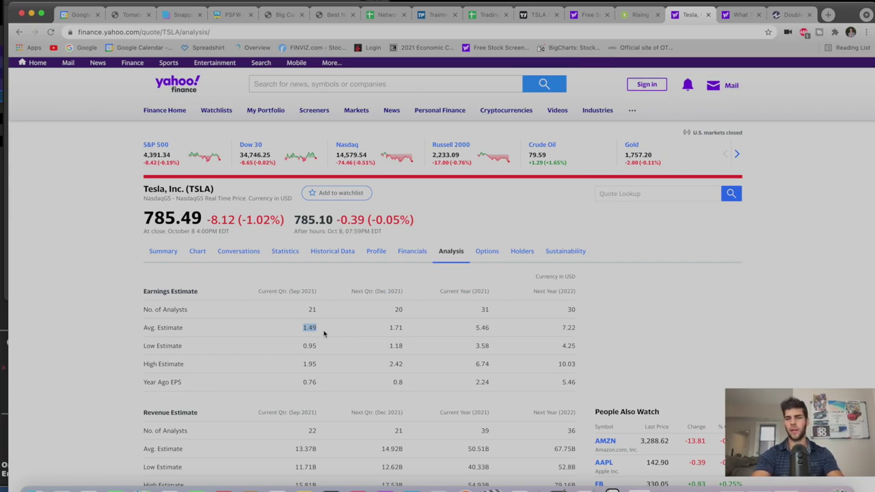
{"action": "left_click", "coordinate": [243, 346]}
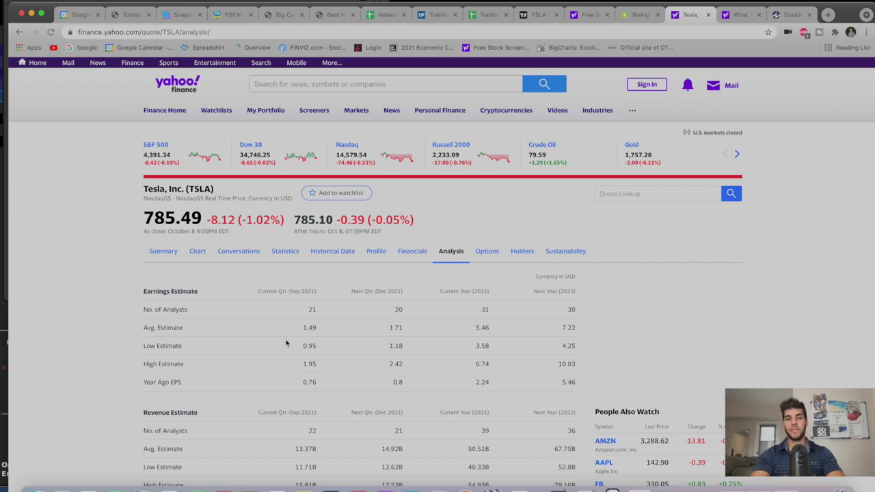
{"action": "left_click_drag", "start_coordinate": [301, 328], "coordinate": [318, 337]}
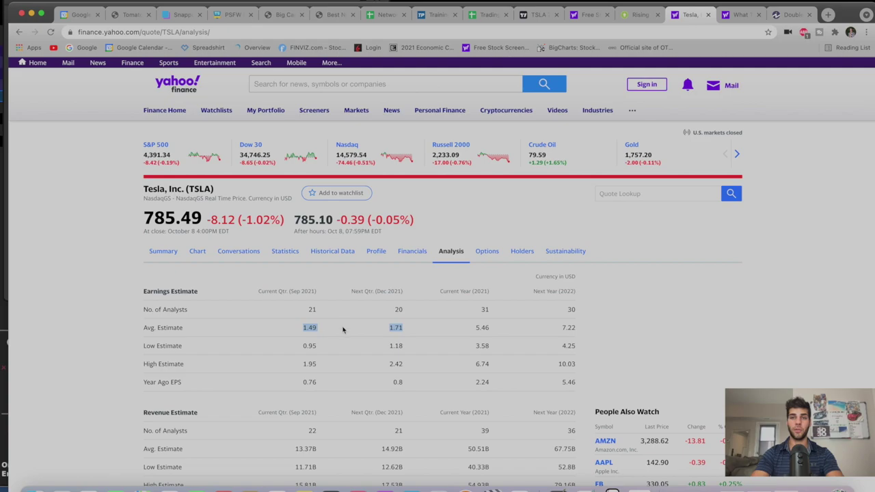
Return to the TSLA chart, pan through the 2020 rally, and set the interval to 1W.
{"action": "left_click", "coordinate": [537, 15]}
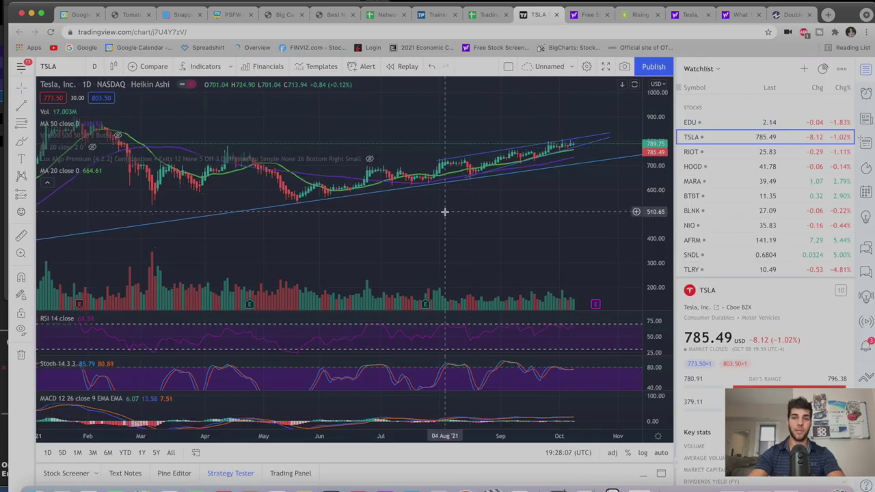
{"action": "scroll", "coordinate": [445, 208], "scroll_direction": "down", "scroll_amount": 5}
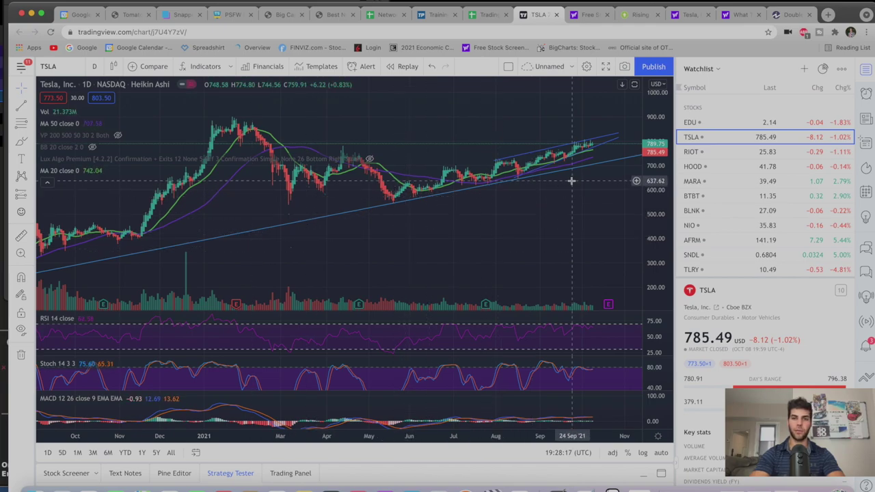
{"action": "left_click_drag", "start_coordinate": [570, 180], "coordinate": [586, 131]}
{"action": "left_click_drag", "start_coordinate": [330, 231], "coordinate": [432, 176]}
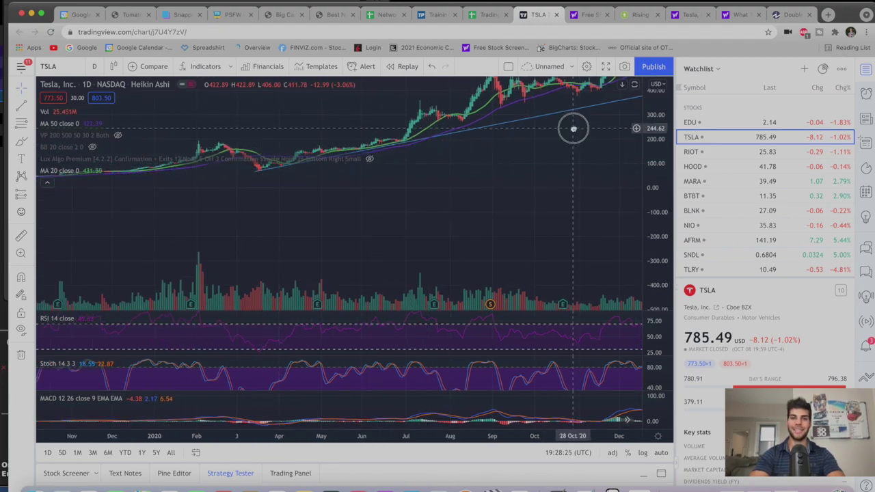
{"action": "left_click_drag", "start_coordinate": [572, 129], "coordinate": [157, 253]}
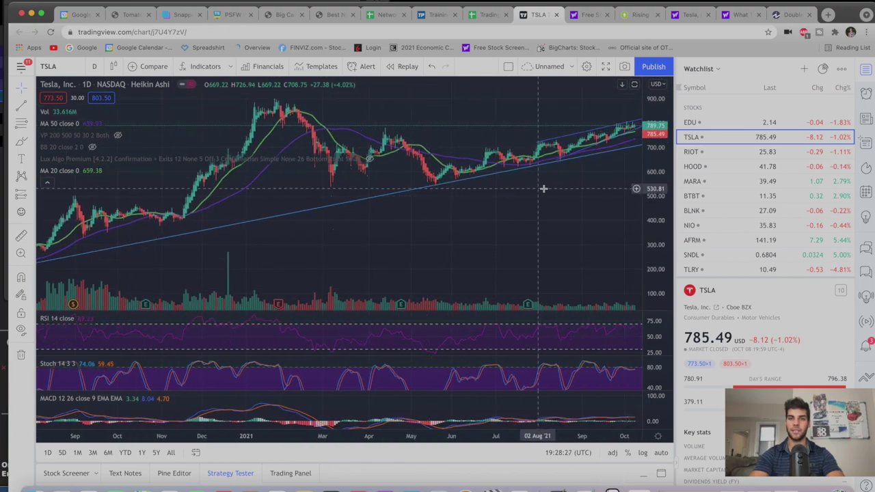
{"action": "scroll", "coordinate": [496, 193], "scroll_direction": "right", "scroll_amount": 5}
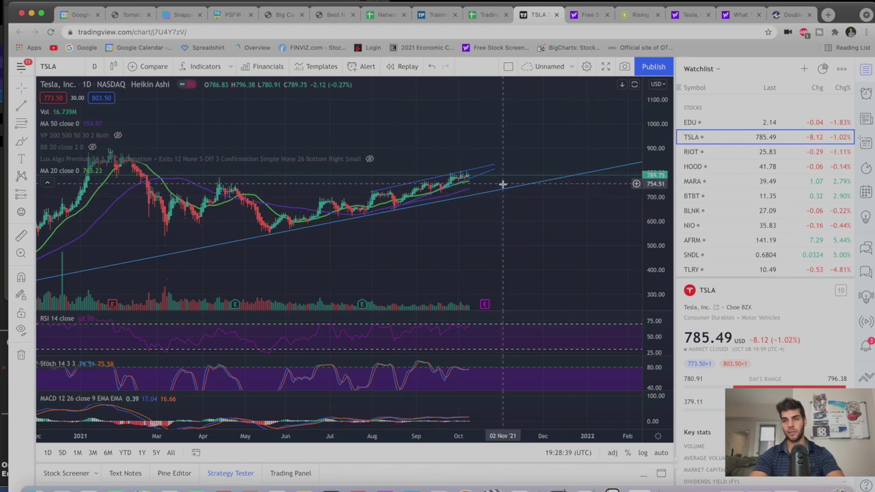
{"action": "type", "text": "1W"}
{"action": "key", "text": "Return"}
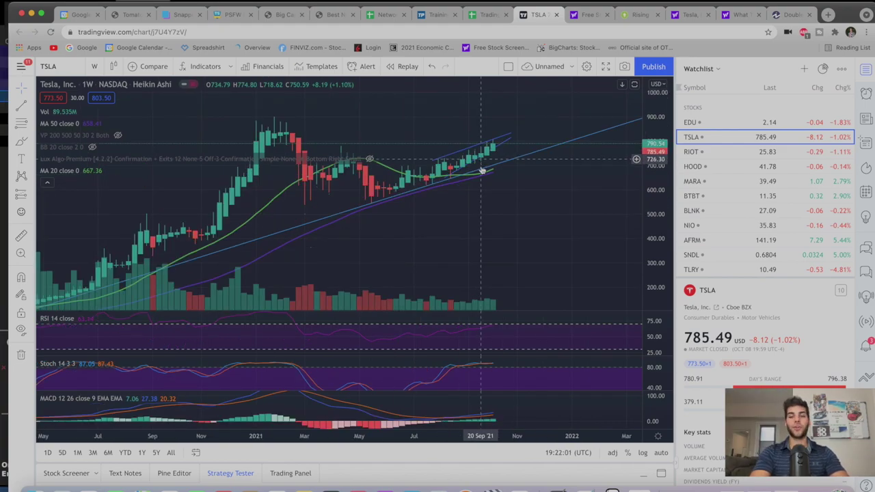
Bring up Trader Workstation's Dec 17 '21 TSLA option chain with the 785 call leg.
{"action": "left_click", "coordinate": [640, 489]}
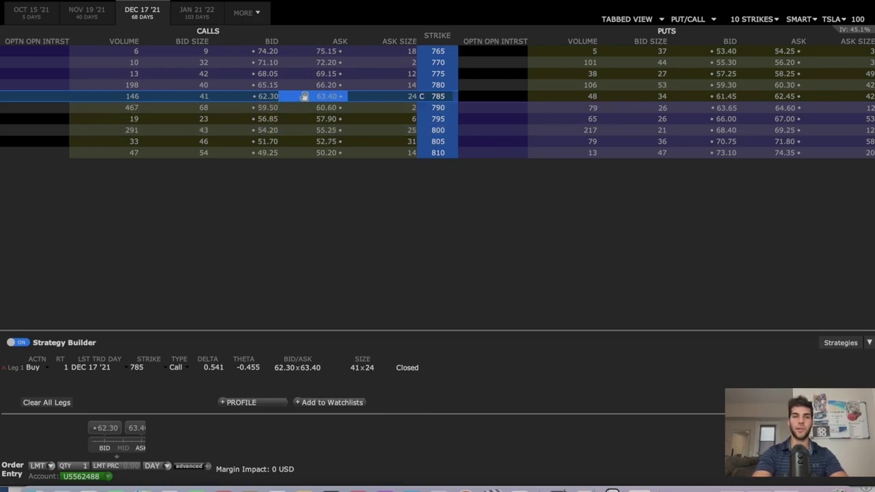
{"action": "mouse_move", "coordinate": [304, 96]}
{"action": "left_mouse_down"}
{"action": "mouse_move", "coordinate": [291, 107]}
{"action": "mouse_move", "coordinate": [300, 126]}
{"action": "mouse_move", "coordinate": [293, 101]}
{"action": "mouse_move", "coordinate": [309, 86]}
{"action": "left_mouse_up"}
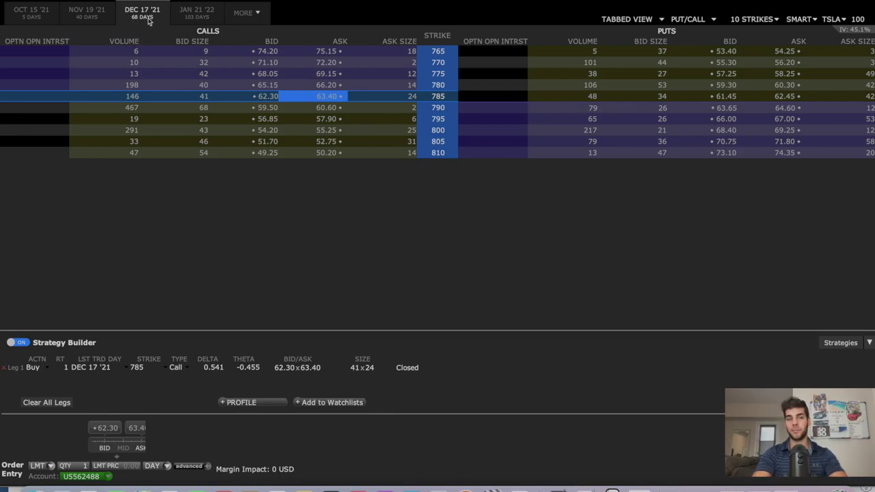
{"action": "mouse_move", "coordinate": [157, 34]}
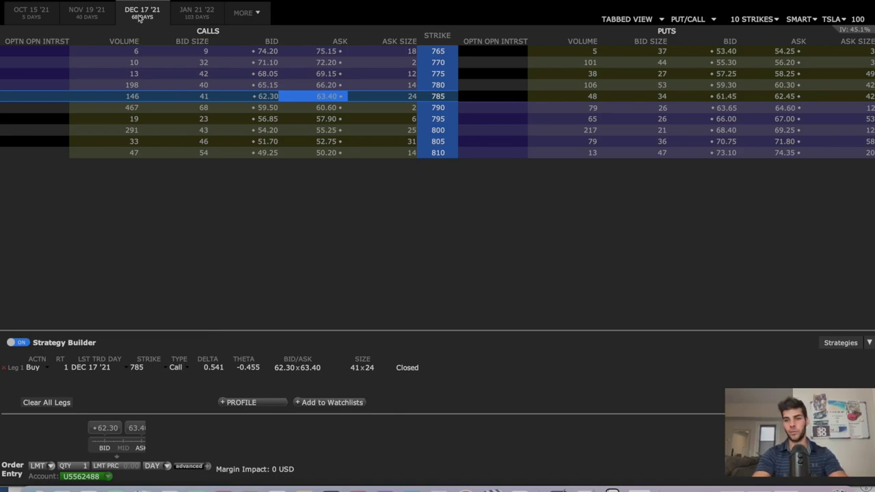
Open the 785 call's P&L profile and read its maximum loss of 6,341.
{"action": "left_click", "coordinate": [239, 402]}
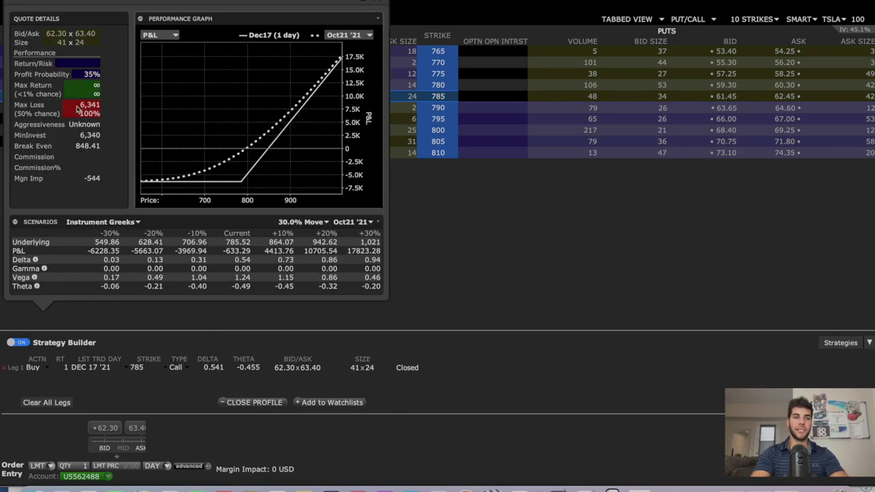
{"action": "mouse_move", "coordinate": [96, 110]}
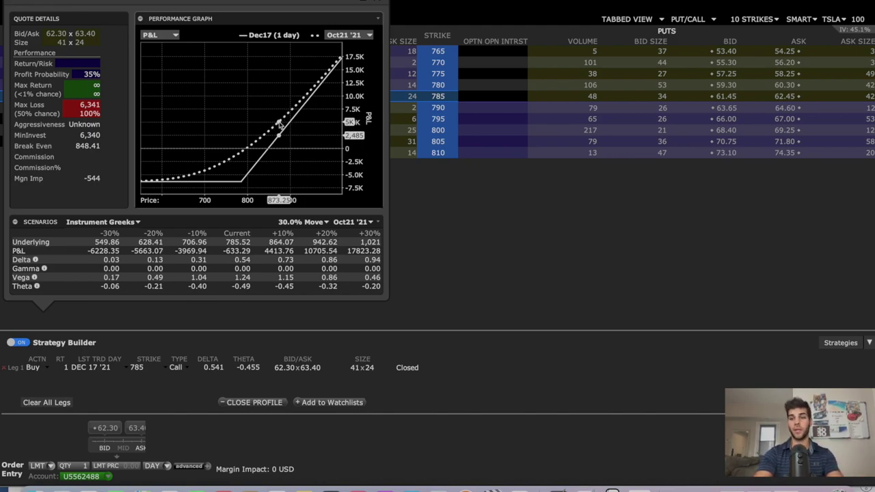
Advance the P&L graph evaluation date to Nov01 '21, showing -1,199.27 at current price.
{"action": "scroll", "coordinate": [273, 119], "scroll_direction": "down", "scroll_amount": 2}
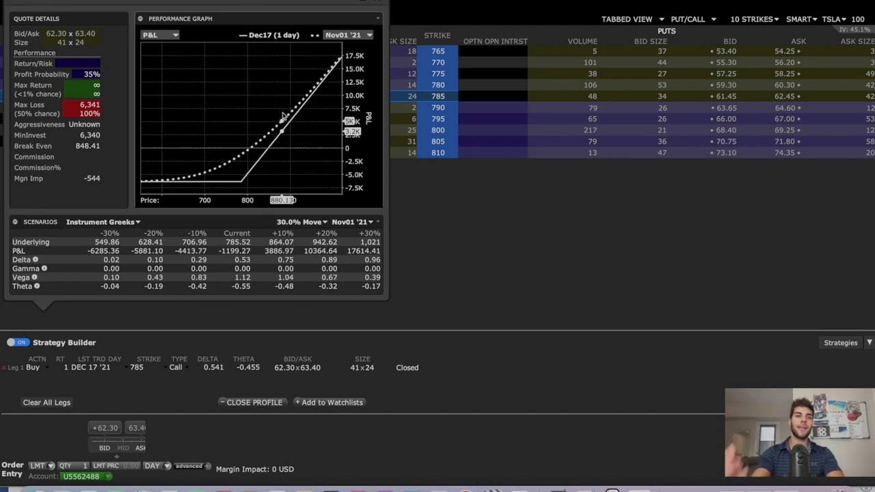